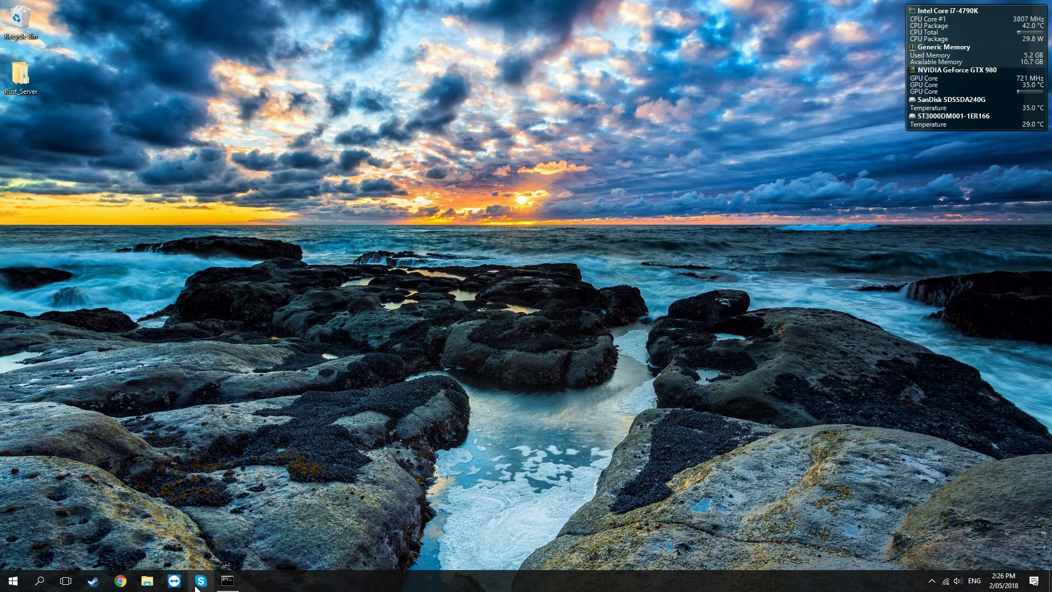
# Review the Rust server console's session log and 0/500 player count, then minimize it.
pyautogui.click(228, 581)
pyautogui.scroll(2, 496, 290)
pyautogui.scroll(-6, 496, 287)
pyautogui.scroll(3, 428, 328)
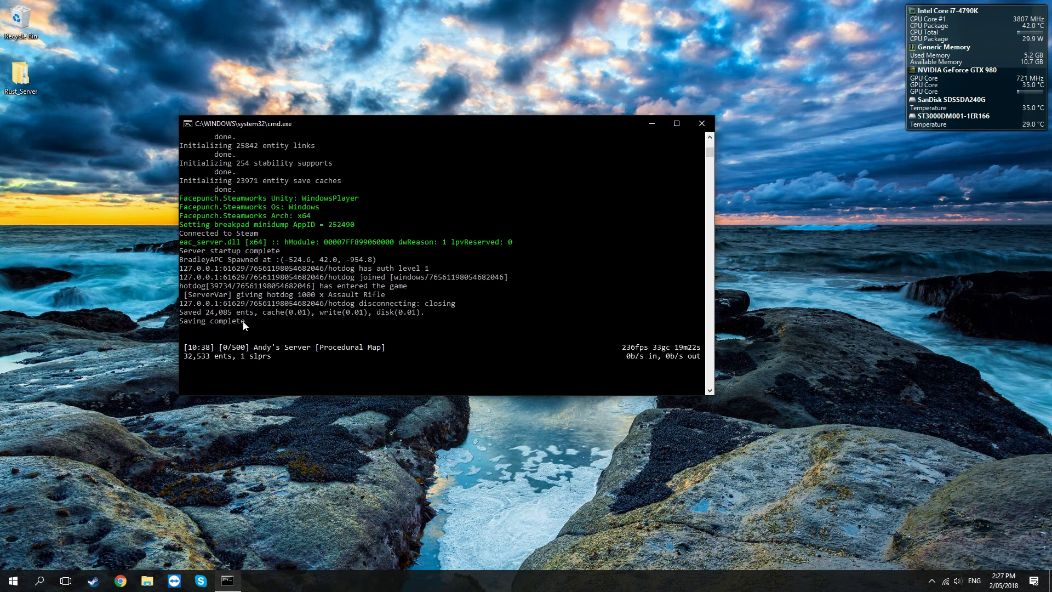
pyautogui.moveTo(189, 293); pyautogui.dragTo(382, 356)
pyautogui.click(378, 355)
pyautogui.moveTo(225, 348); pyautogui.dragTo(258, 350)
pyautogui.click(325, 348)
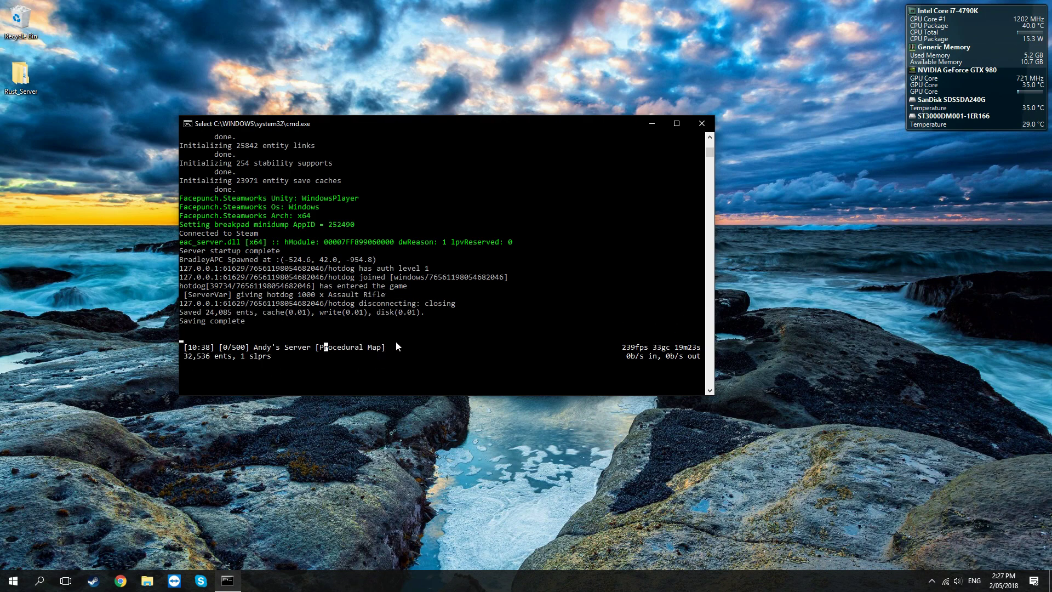
pyautogui.scroll(4, 427, 270)
pyautogui.scroll(-5, 427, 270)
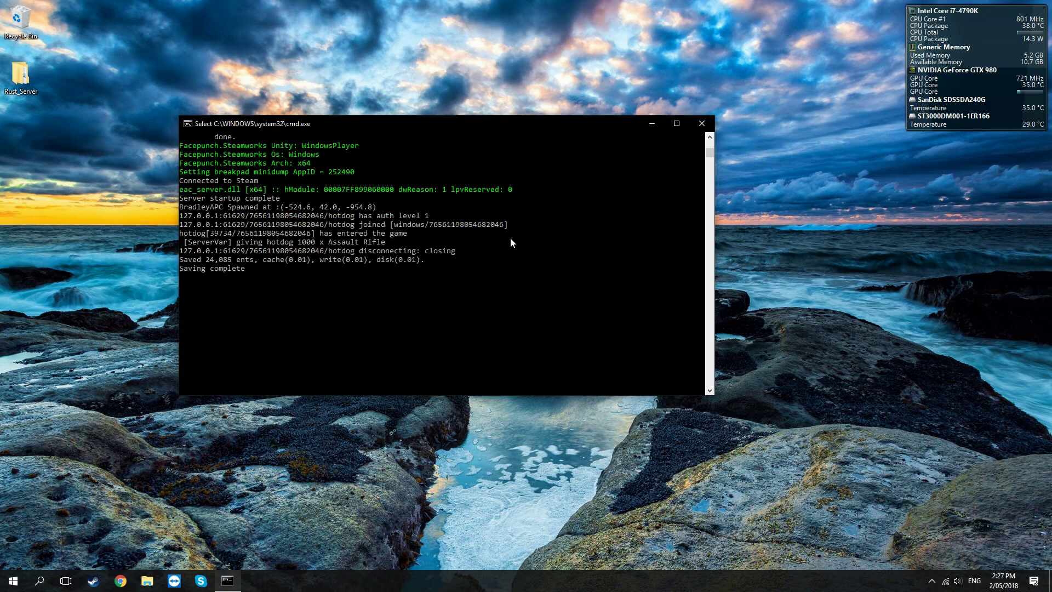
pyautogui.click(652, 124)
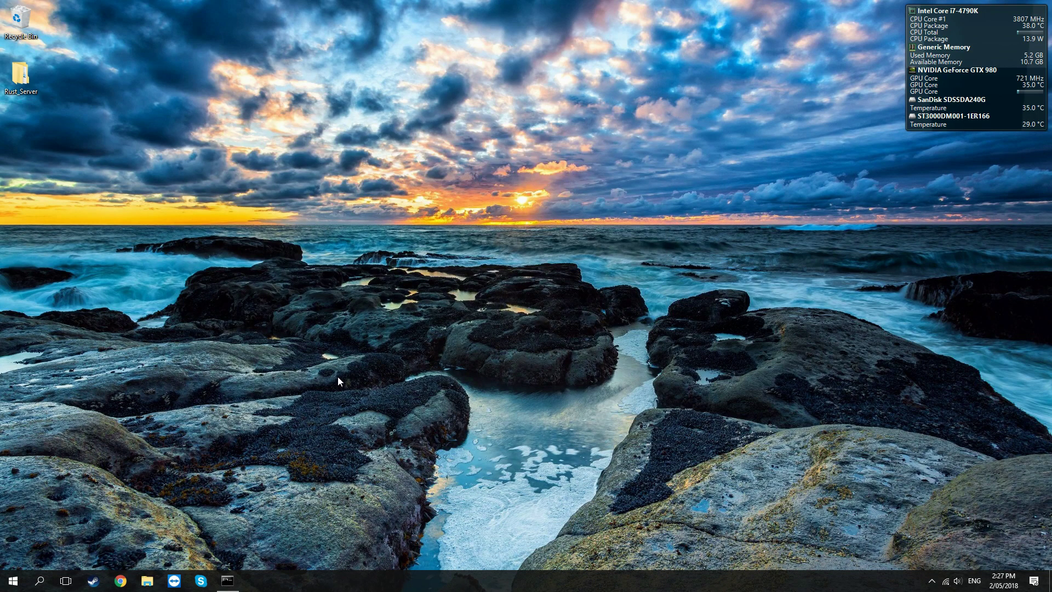
# Sign in to the router at 10.1.1.1 in Chrome using the saved credentials.
pyautogui.click(120, 580)
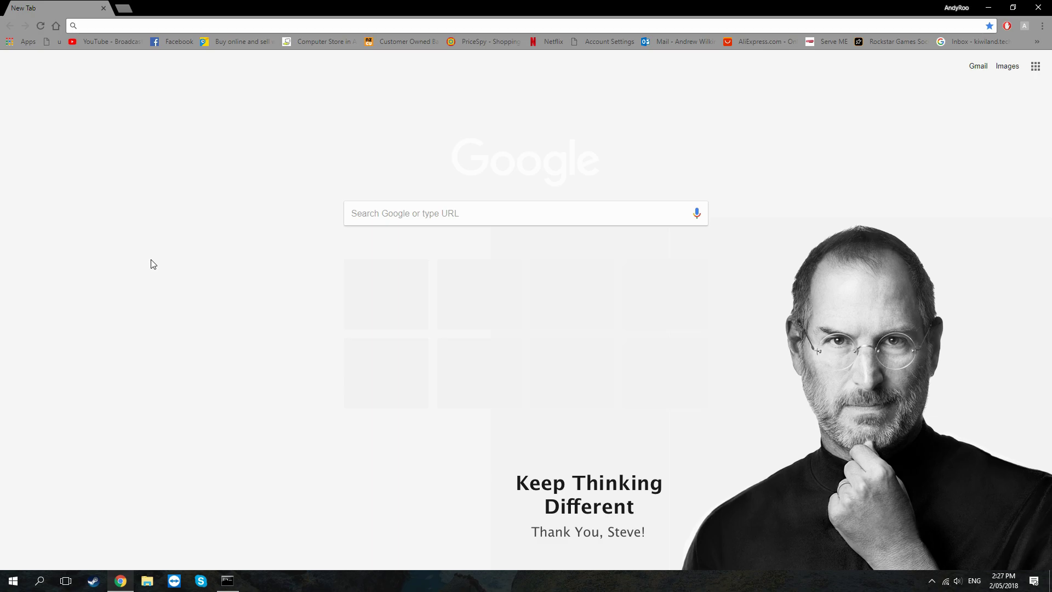
pyautogui.write('10.1.1.')
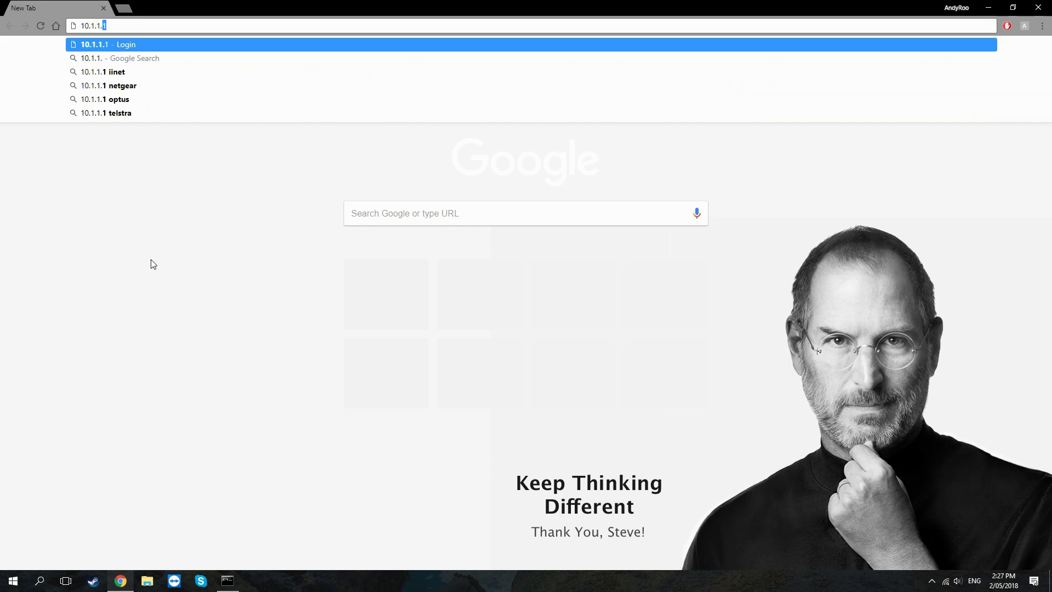
pyautogui.write('1')
pyautogui.press('Return')
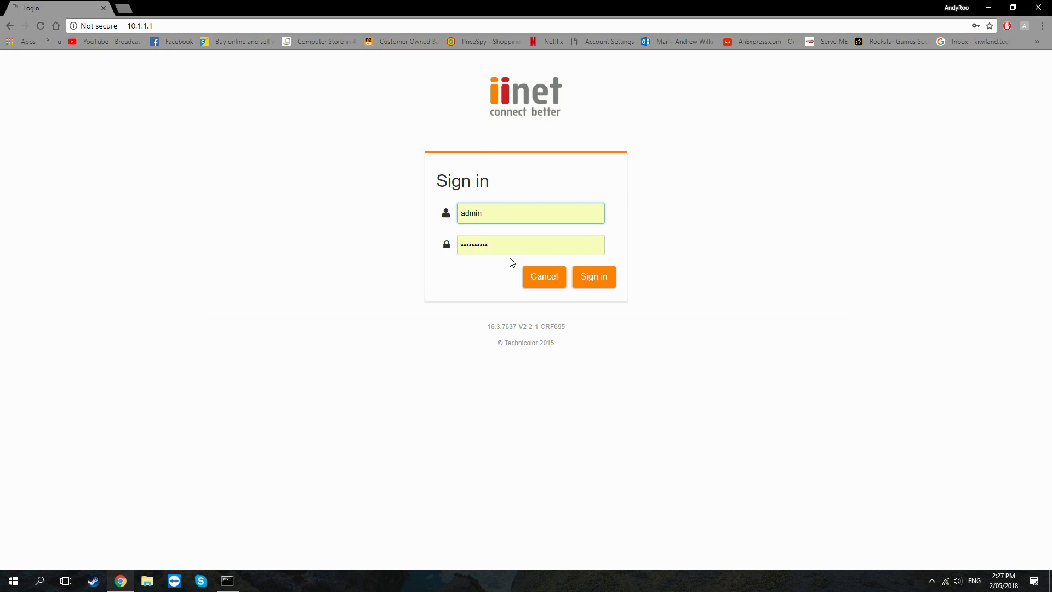
pyautogui.click(515, 211)
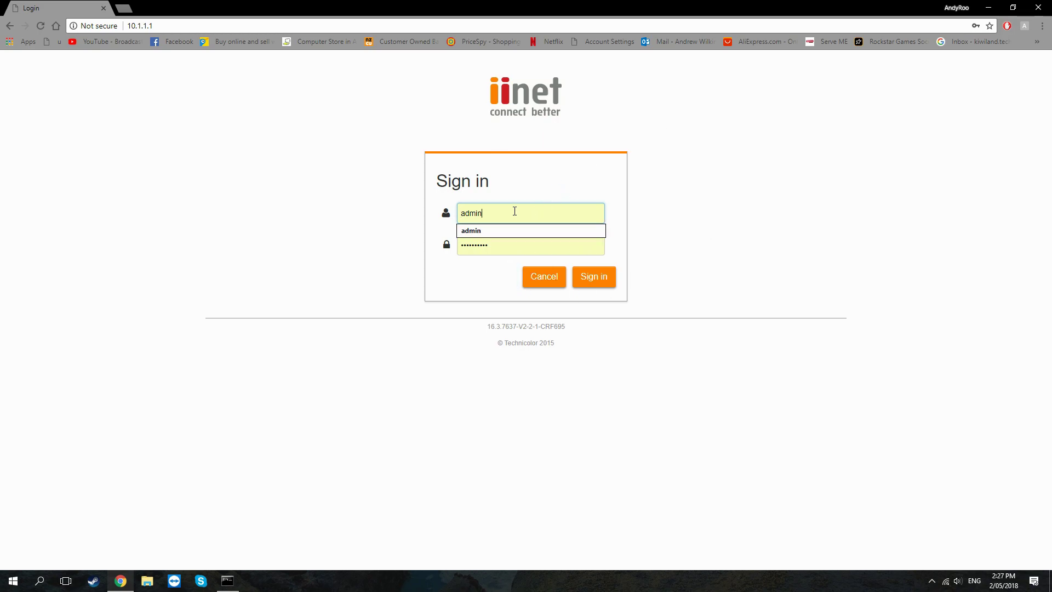
pyautogui.click(513, 243)
pyautogui.click(603, 279)
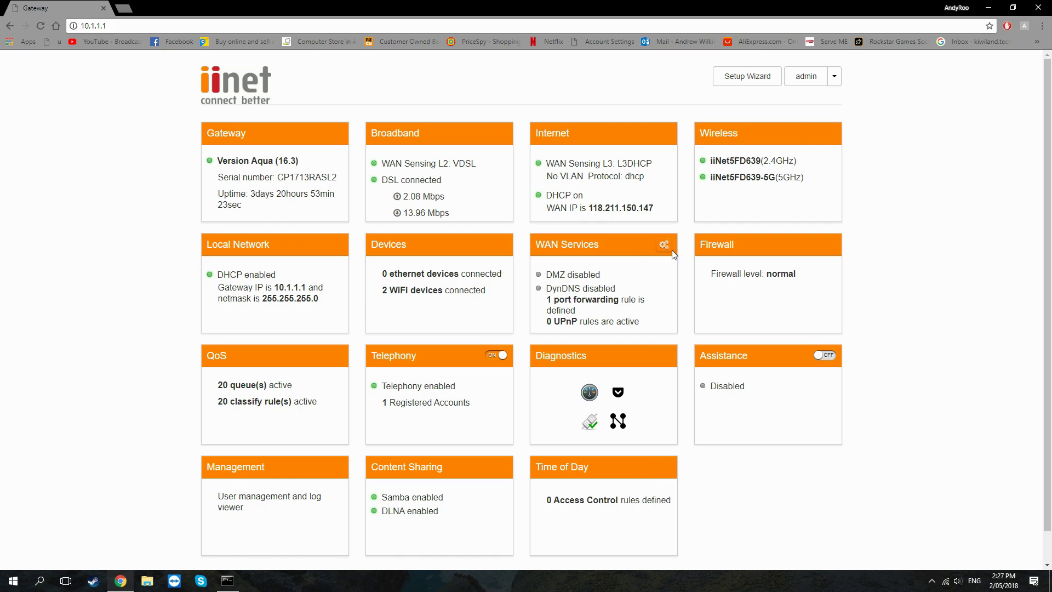
pyautogui.click(663, 246)
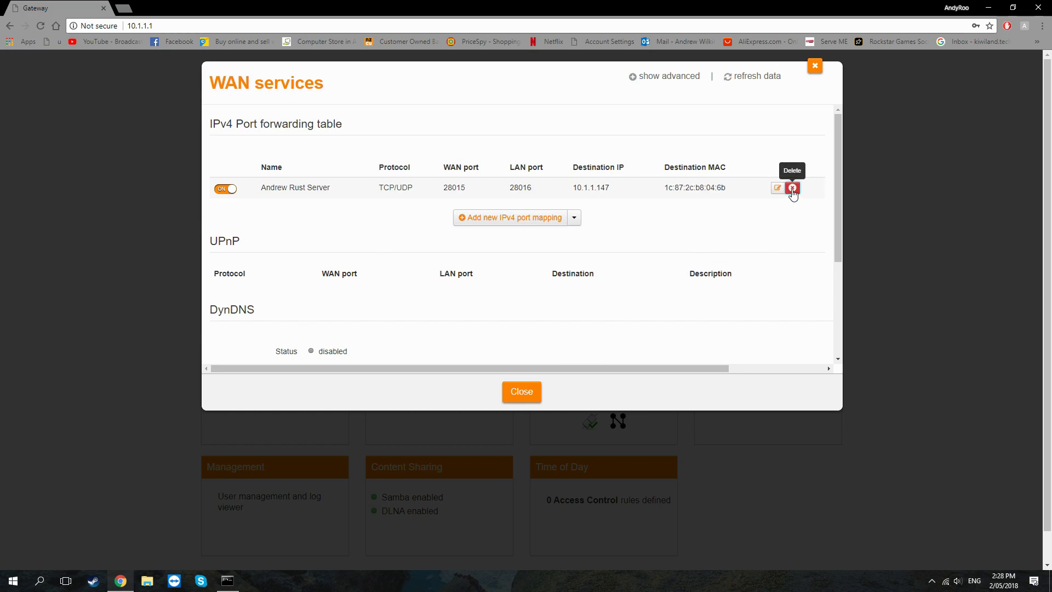
# Add a new empty IPv4 port mapping row to the WAN services forwarding table.
pyautogui.scroll(-1, 742, 216)
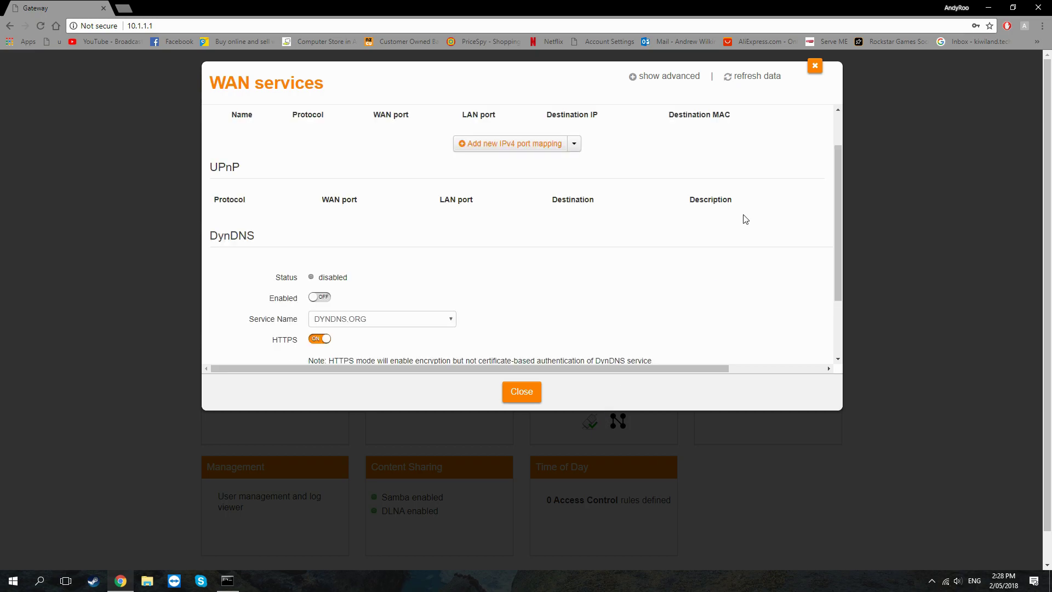
pyautogui.scroll(1, 416, 208)
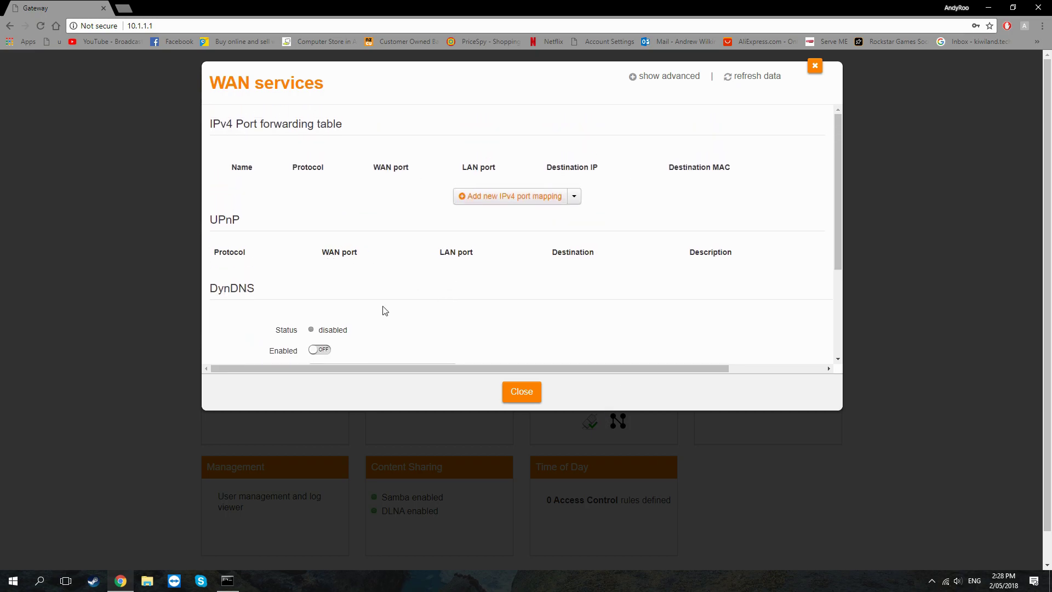
pyautogui.click(490, 198)
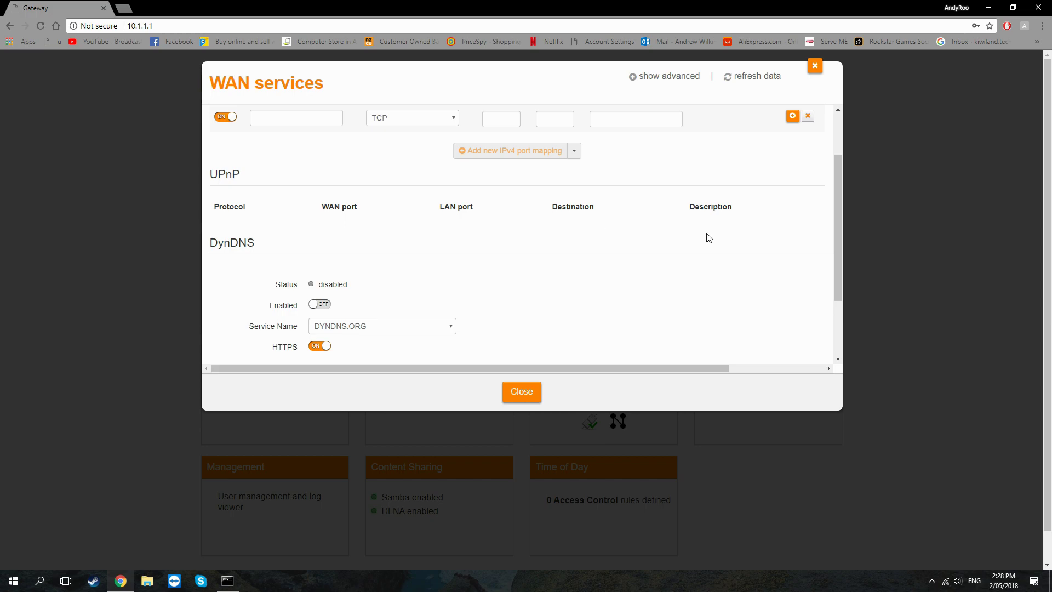
# Give the new mapping a server name and set its protocol to TCP/UDP.
pyautogui.scroll(2, 751, 257)
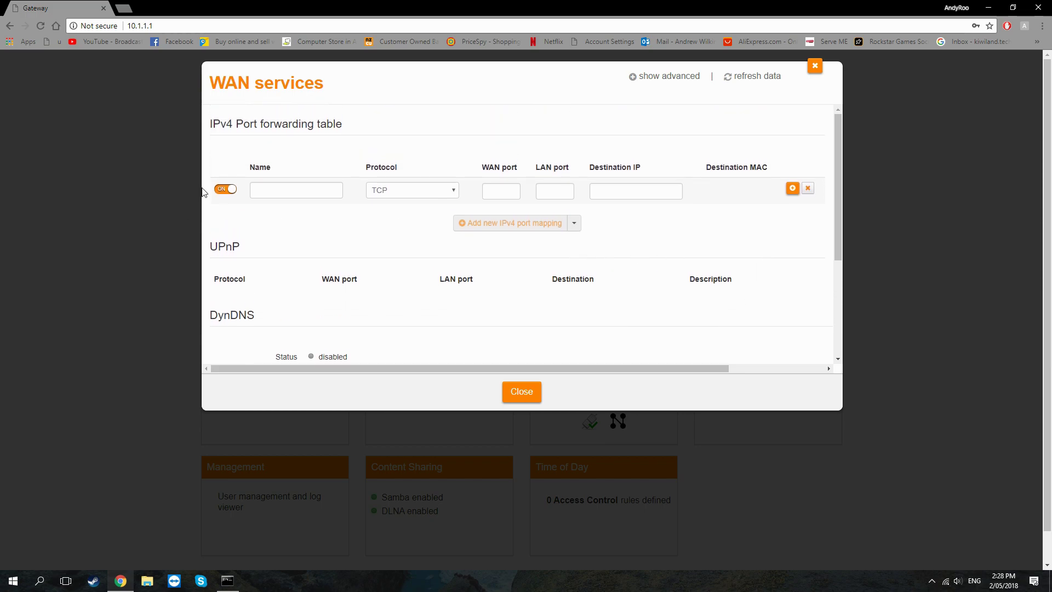
pyautogui.click(266, 192)
pyautogui.write("Andy's Rust Server")
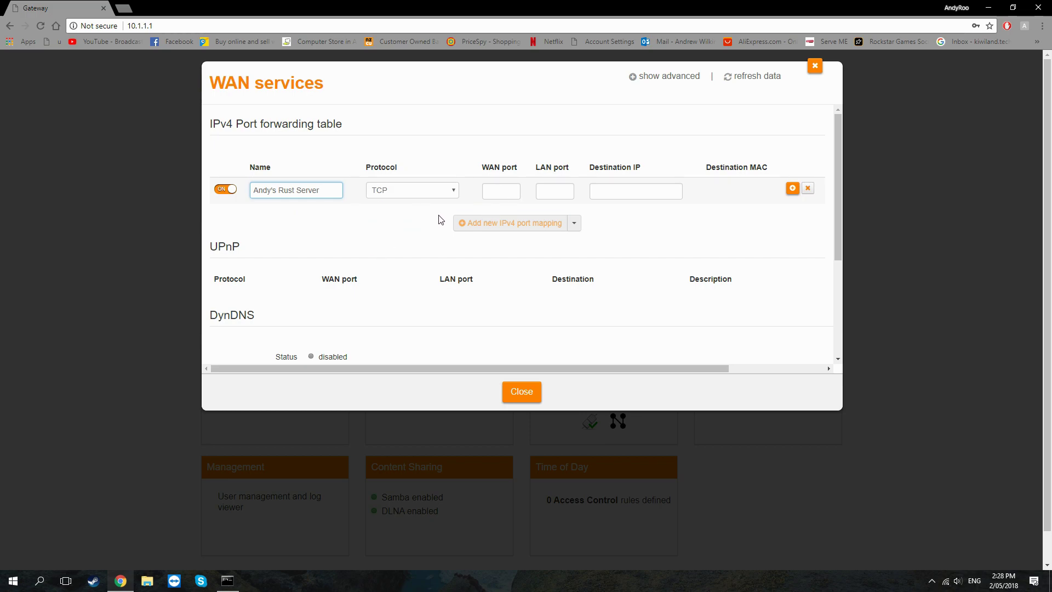
pyautogui.click(453, 192)
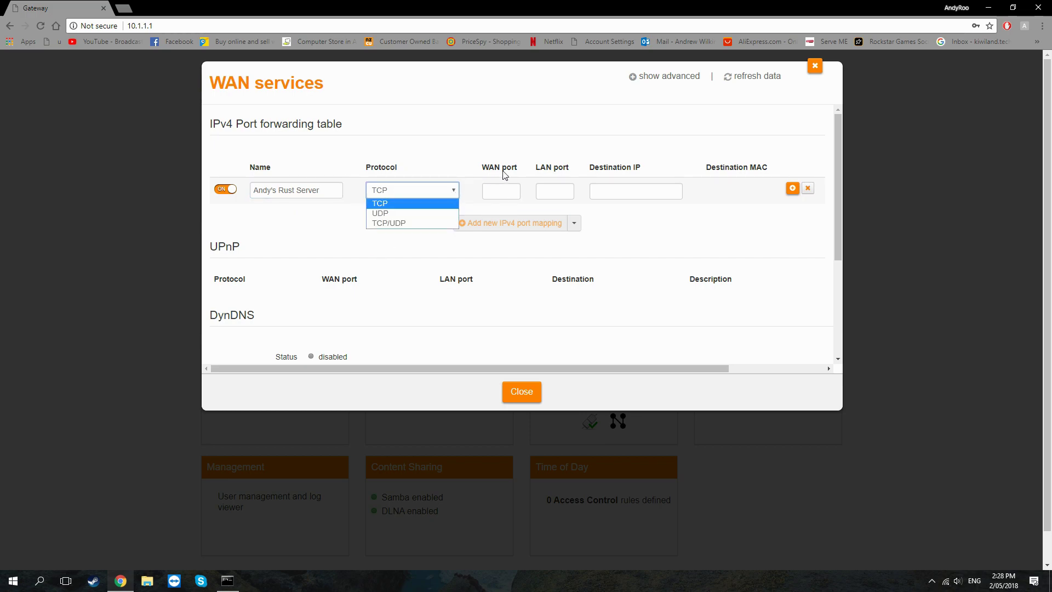
pyautogui.click(406, 224)
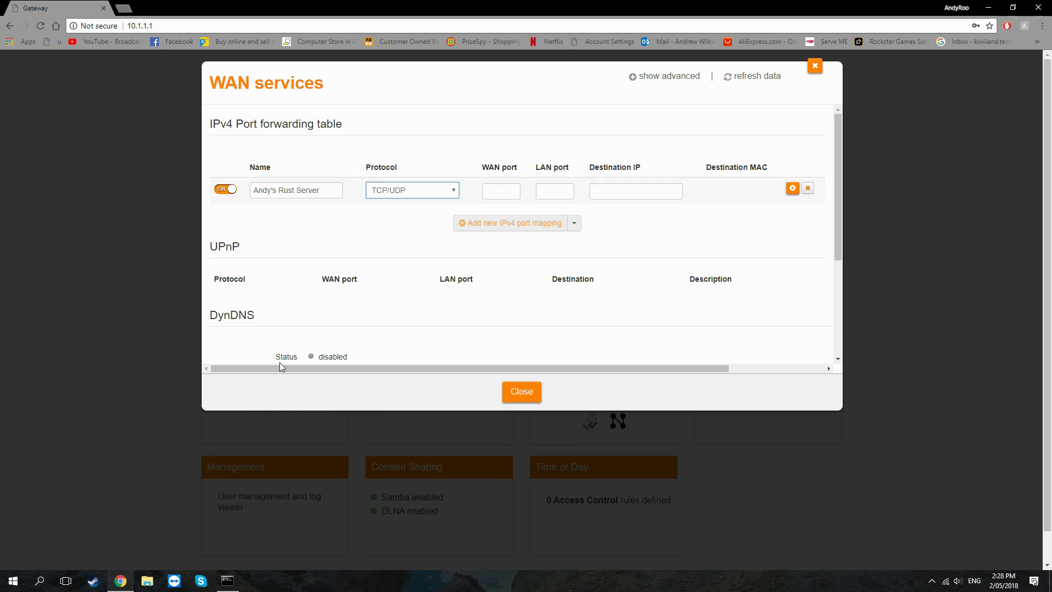
# Enter WAN port 28015 and LAN port 28016 for the mapping.
pyautogui.click(498, 191)
pyautogui.press('Tab')
pyautogui.hotkey('shift', 'Tab')
pyautogui.click(498, 190)
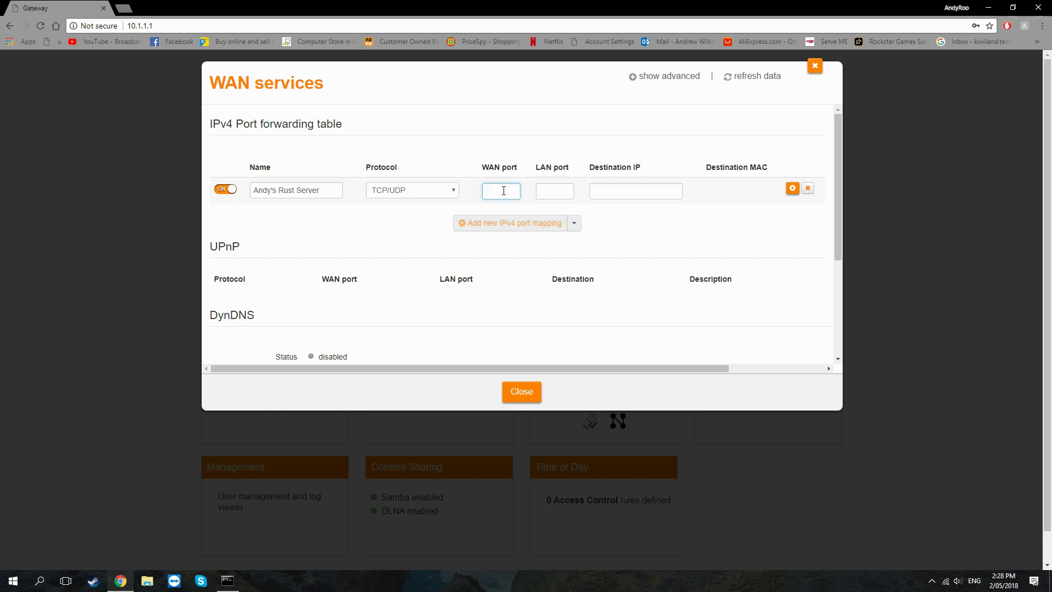
pyautogui.write('28015')
pyautogui.click(545, 194)
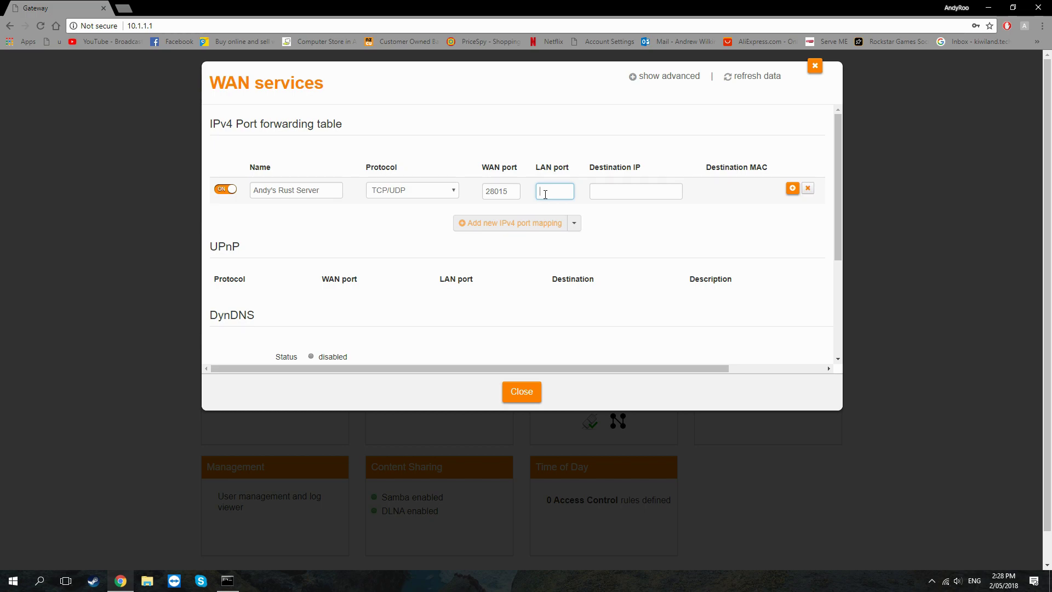
pyautogui.write('28')
pyautogui.click(609, 189)
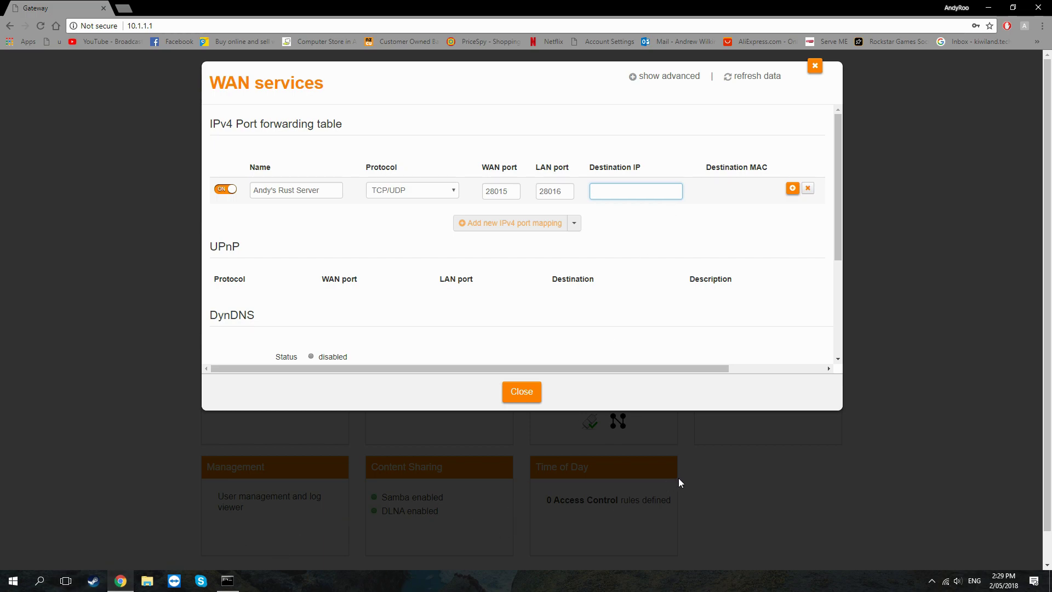
# Run ipconfig in Command Prompt to find this PC's IPv4 address, 10.1.1.147.
pyautogui.click(39, 582)
pyautogui.write('cmd')
pyautogui.press('Return')
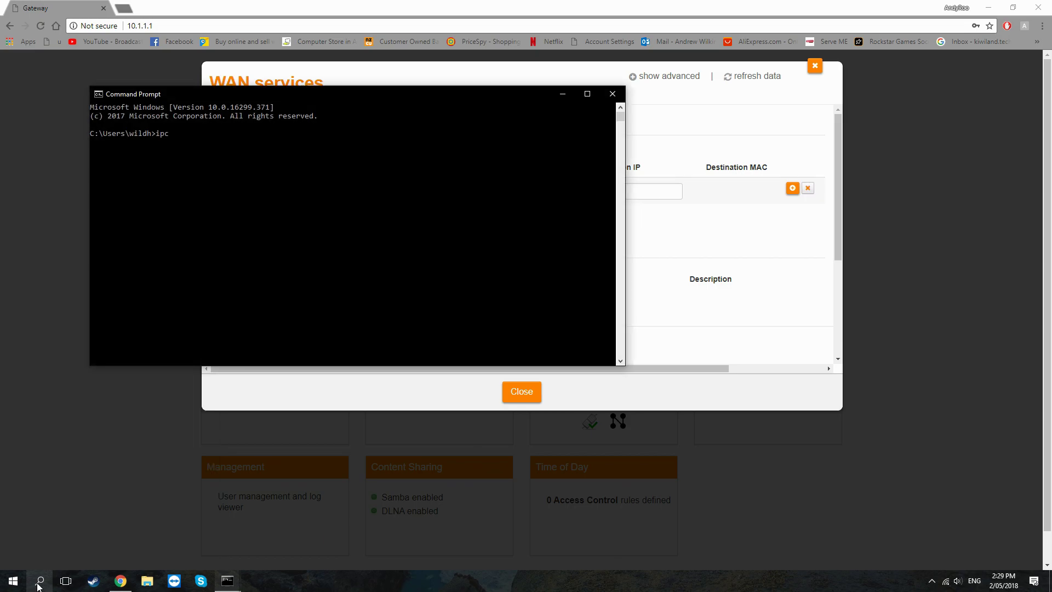
pyautogui.write('ipconfig')
pyautogui.press('Return')
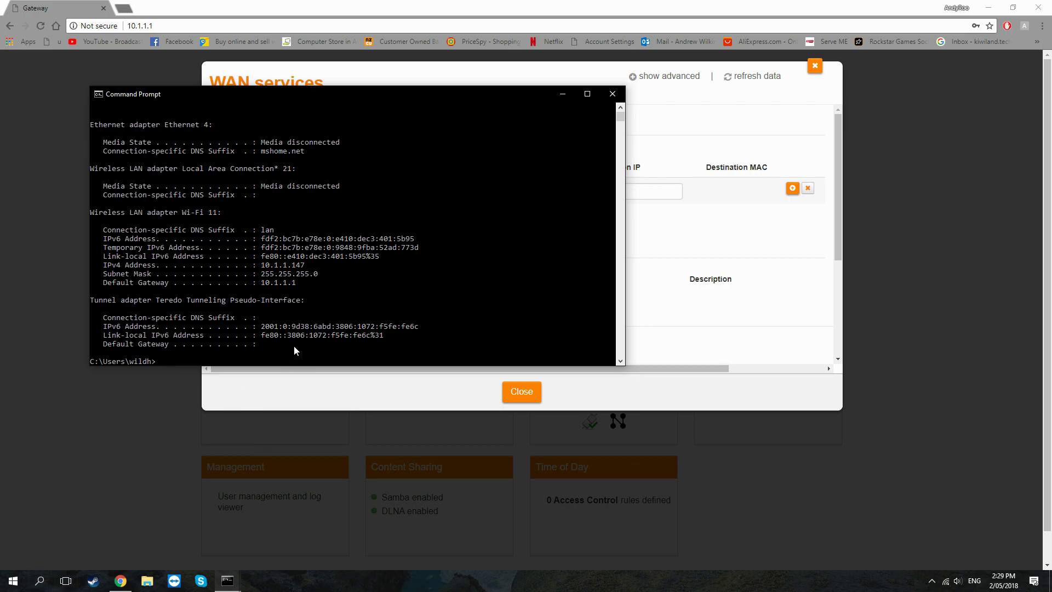
pyautogui.moveTo(102, 267); pyautogui.dragTo(308, 267)
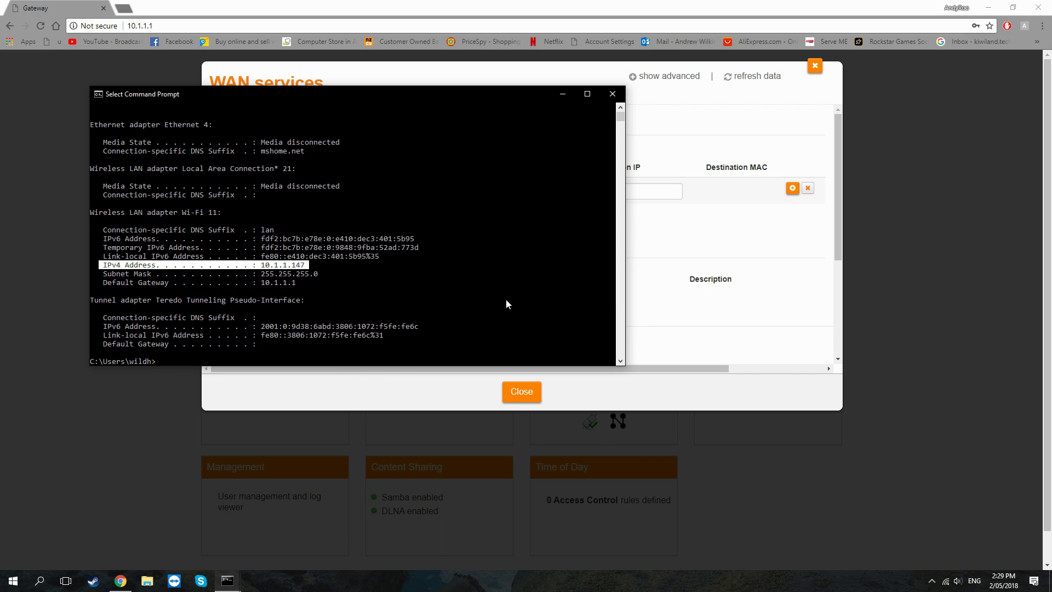
# Close Command Prompt and enter 10.1.1.147 as the rule's destination IP.
pyautogui.click(612, 94)
pyautogui.click(609, 187)
pyautogui.write('10')
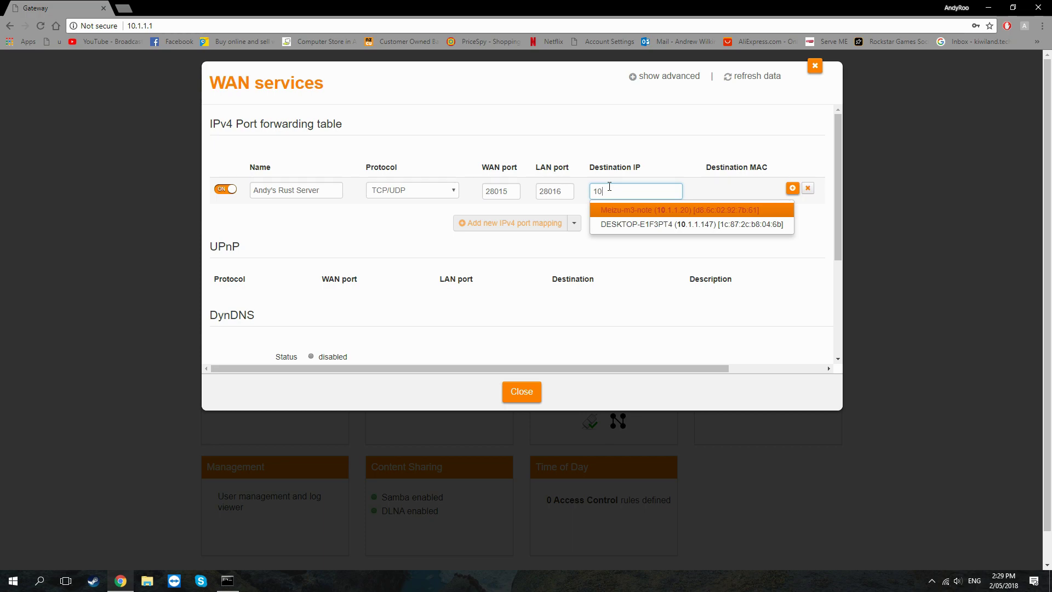
pyautogui.write('.1.1.147')
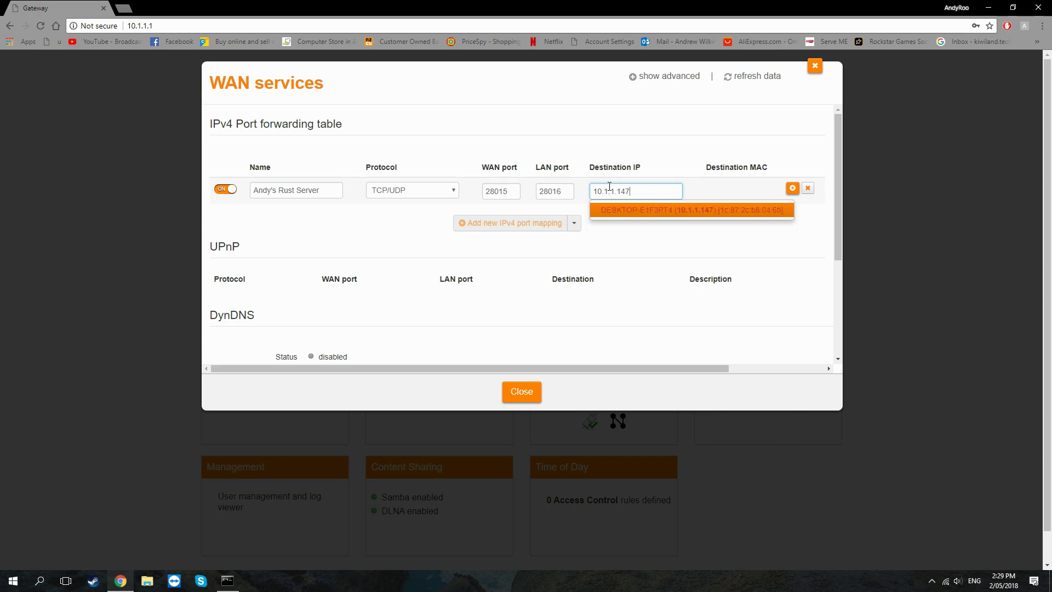
# Pick the DESKTOP (10.1.1.147) destination, add the rule, then close WAN services and Chrome.
pyautogui.click(722, 237)
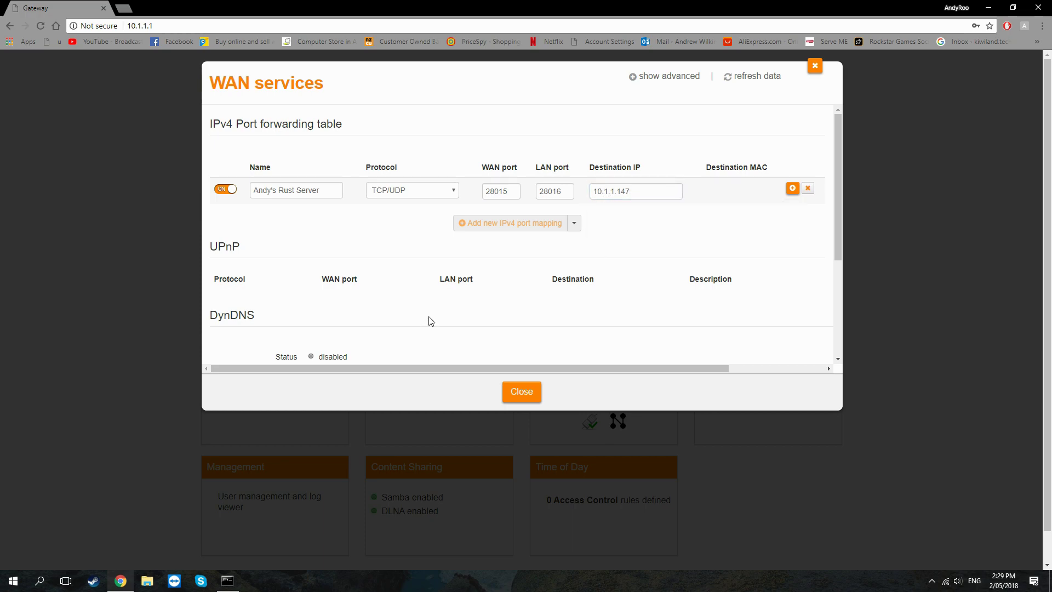
pyautogui.click(792, 188)
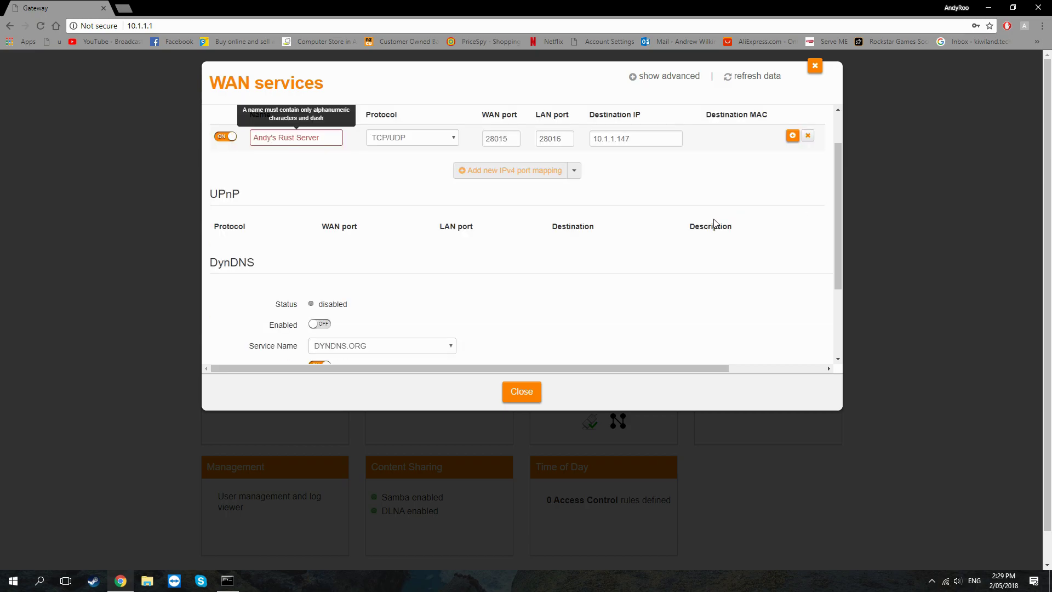
pyautogui.scroll(1, 714, 225)
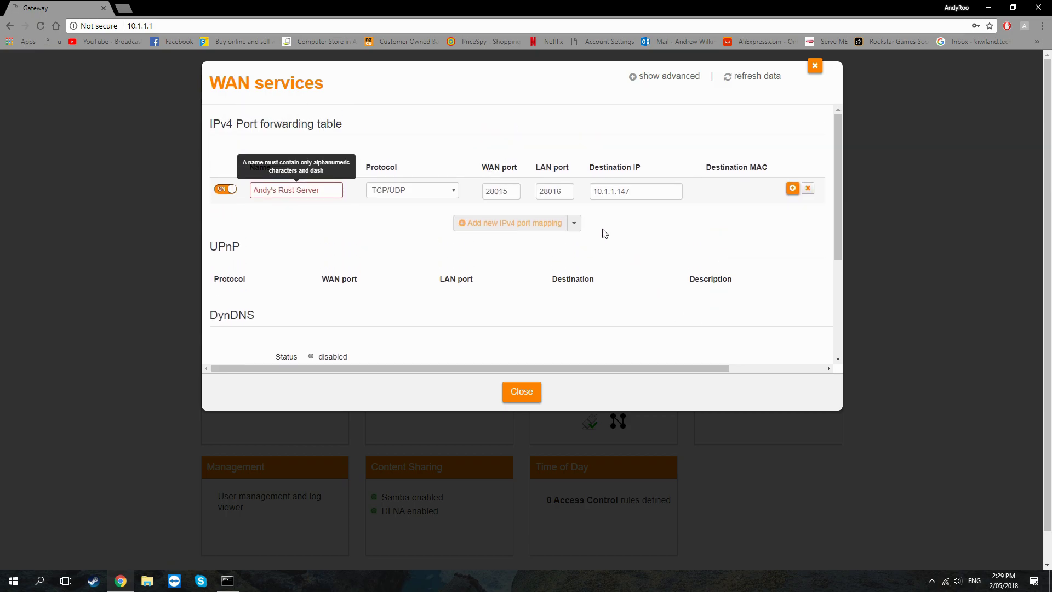
pyautogui.click(815, 66)
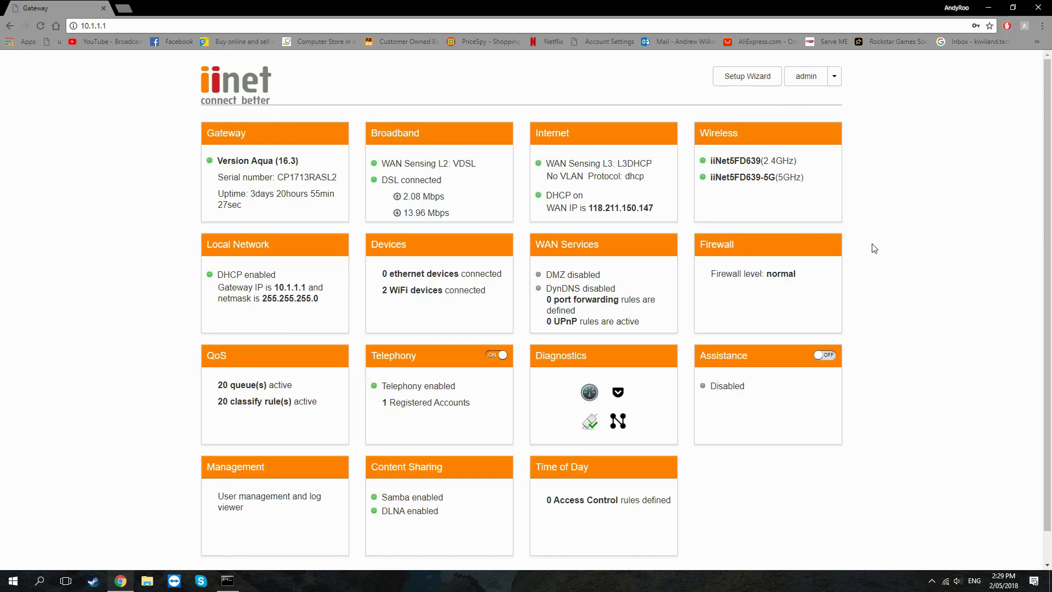
pyautogui.click(1038, 7)
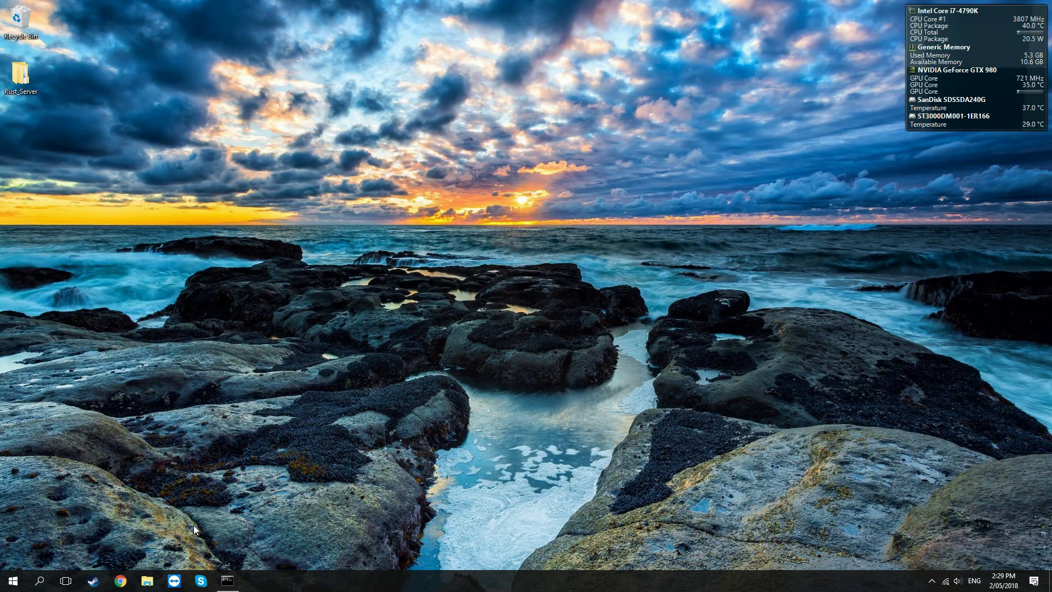
# Start Rust from its page in the Steam library.
pyautogui.click(94, 580)
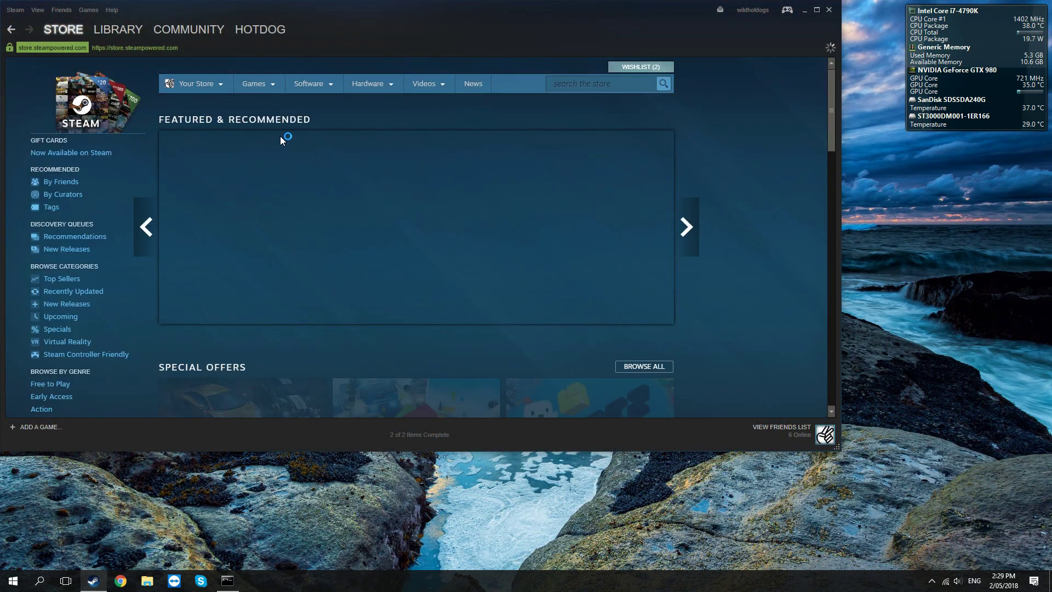
pyautogui.click(65, 32)
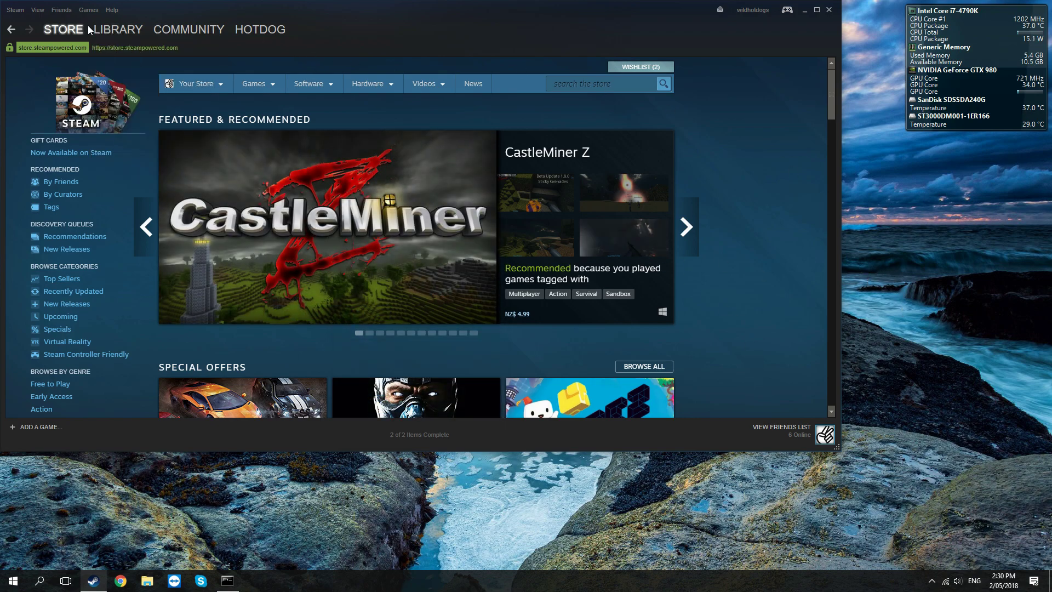
pyautogui.click(109, 34)
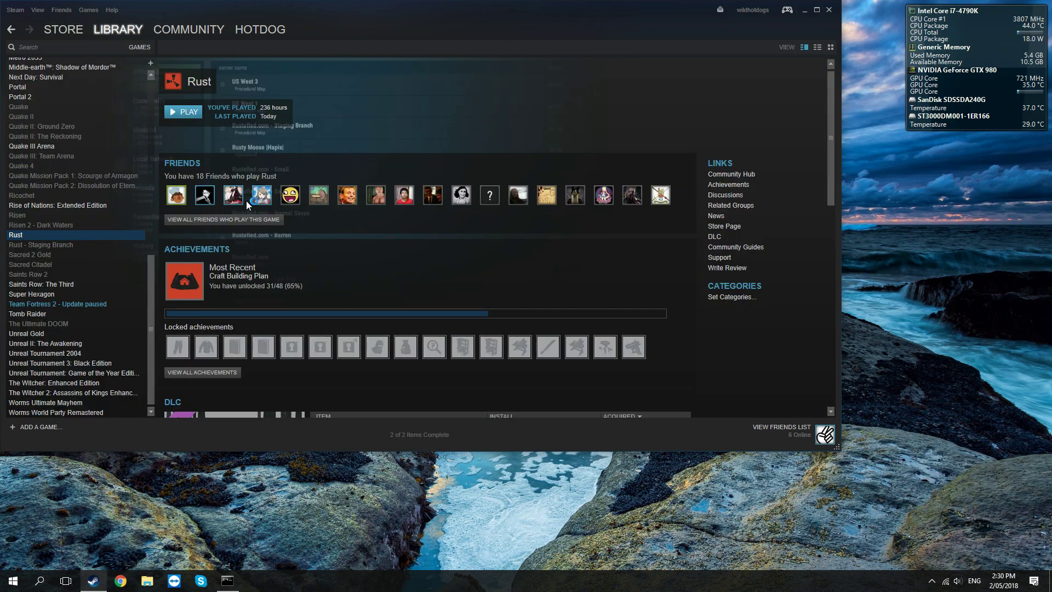
pyautogui.click(182, 111)
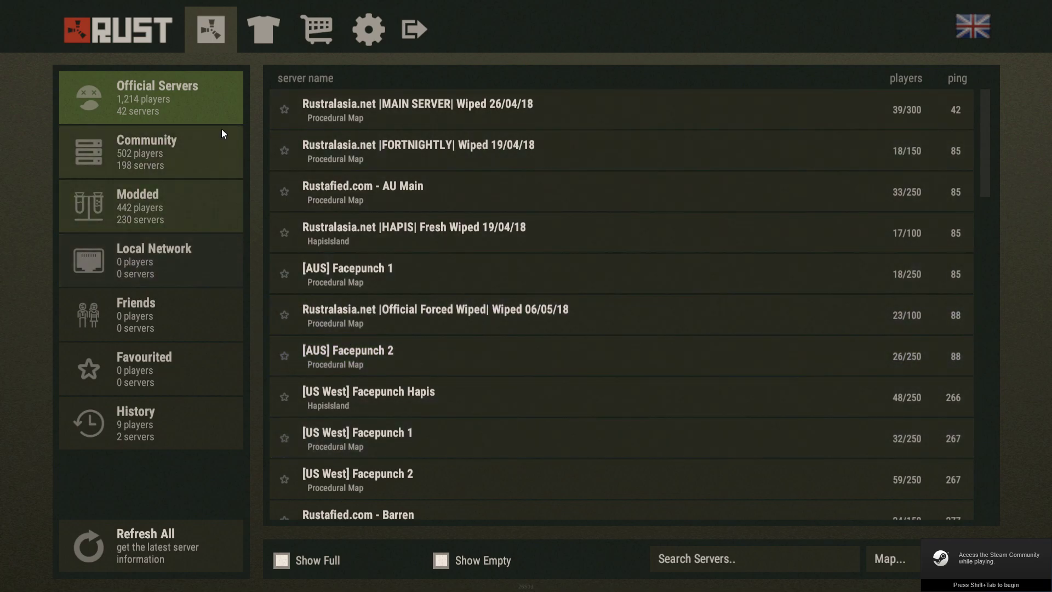
# Browse the Community, Modded, Local Network and Official server lists, then open the F1 console.
pyautogui.click(194, 151)
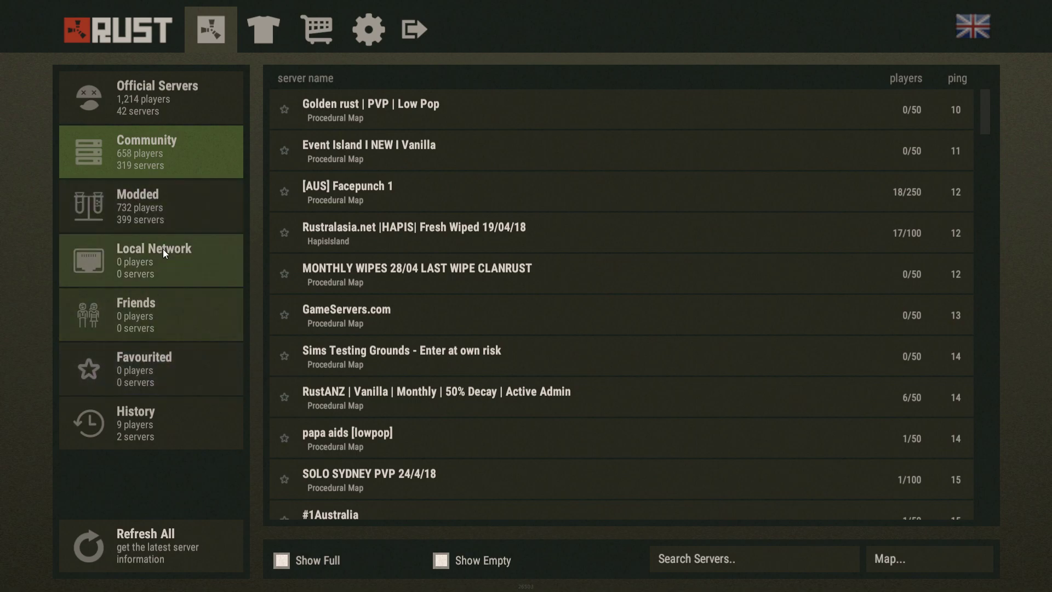
pyautogui.click(168, 203)
pyautogui.click(189, 242)
pyautogui.click(207, 92)
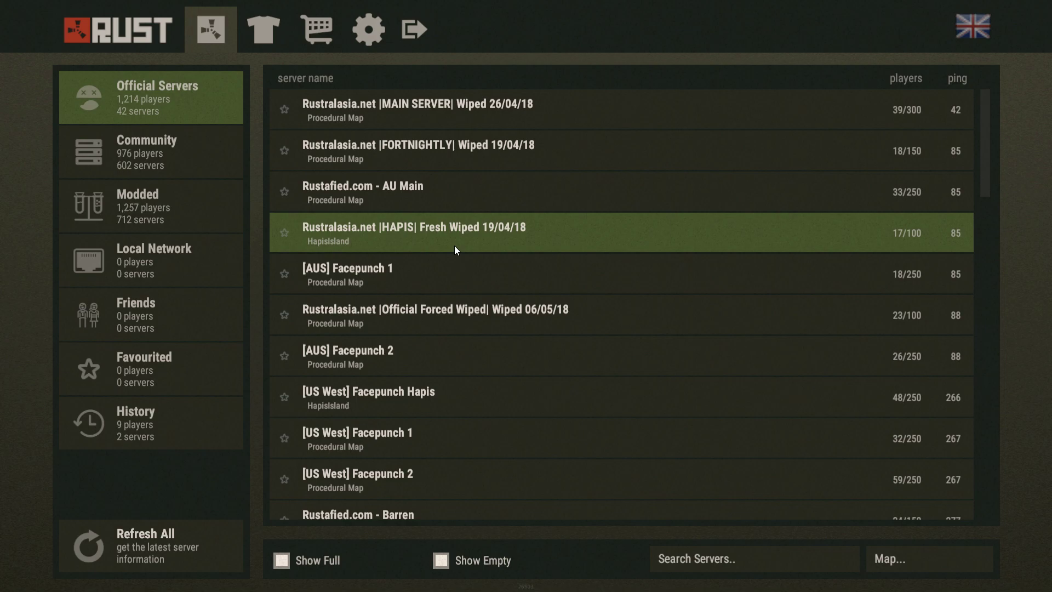
pyautogui.press('F1')
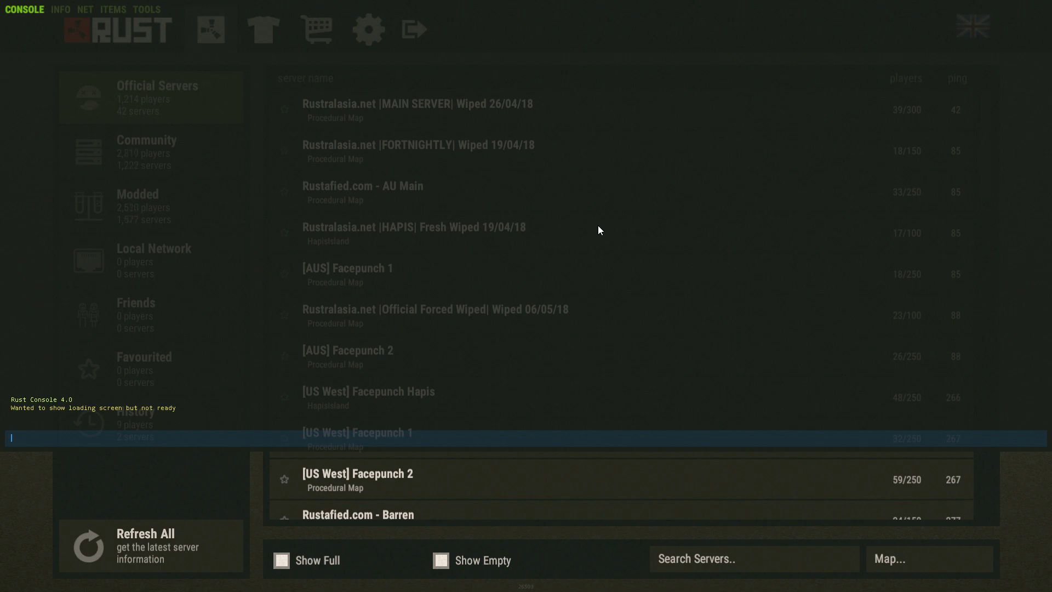
# Run client.connect 10.1.1.147:28015 in the Rust console.
pyautogui.write('client.connect')
pyautogui.write('10.1.1')
pyautogui.write('.147')
pyautogui.write(':28015')
pyautogui.press('Return')
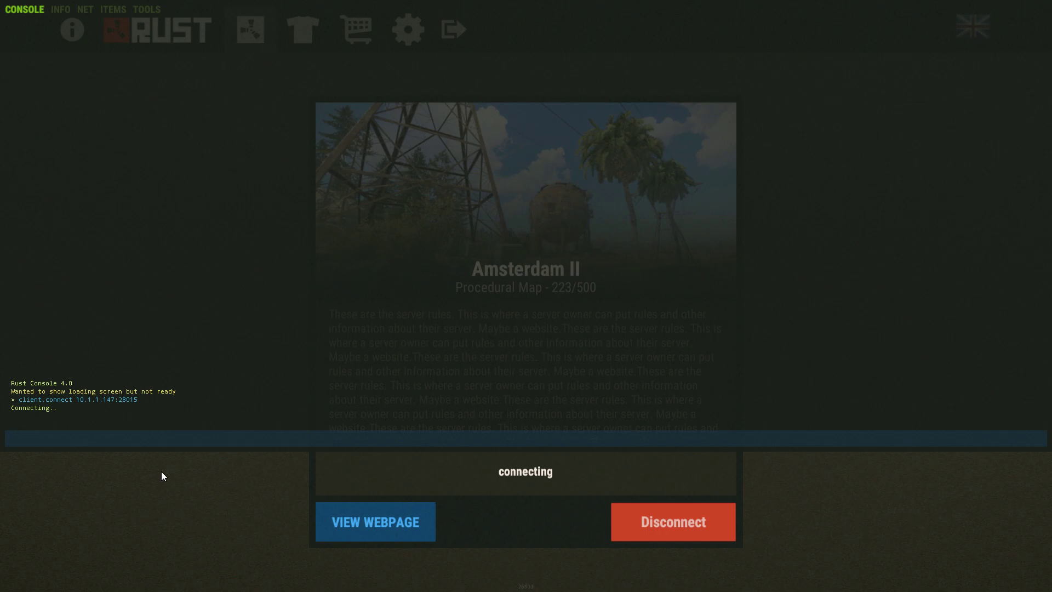
# Close the console, wake the character with space, and look across the meadow.
pyautogui.press('F1')
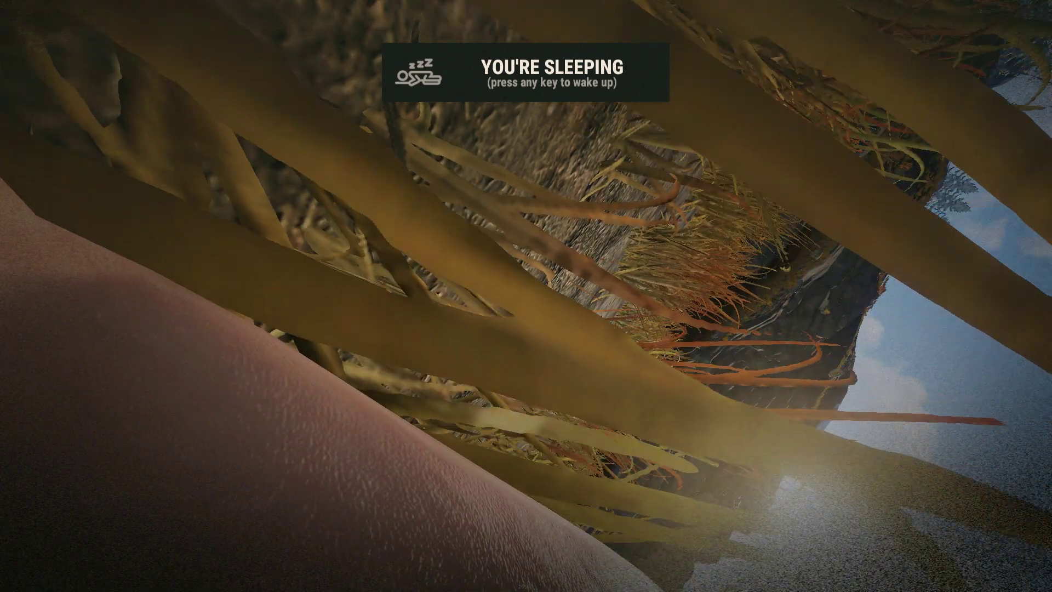
pyautogui.press('space')
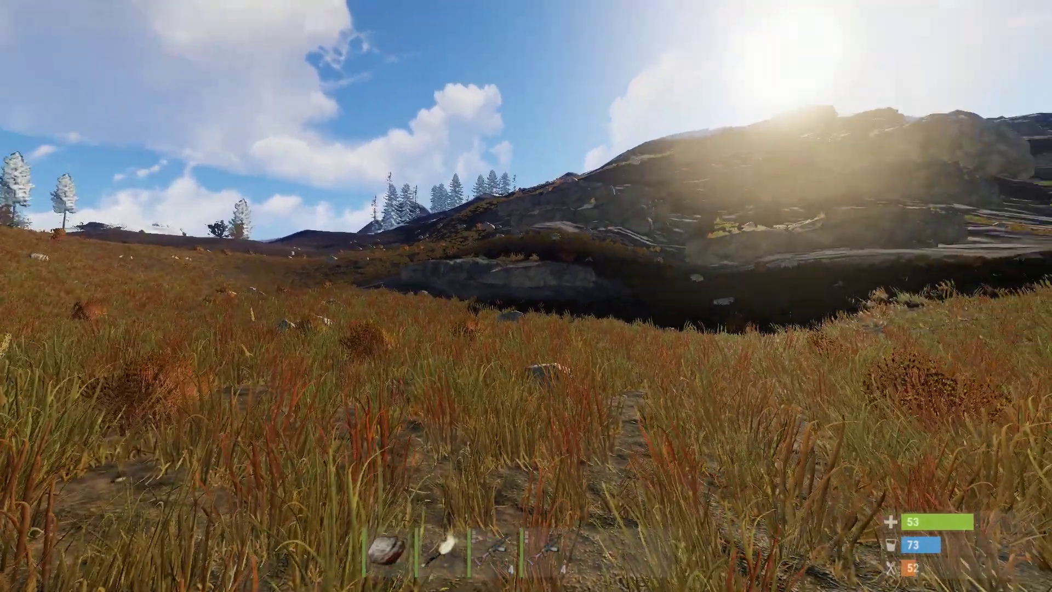
pyautogui.press('w')
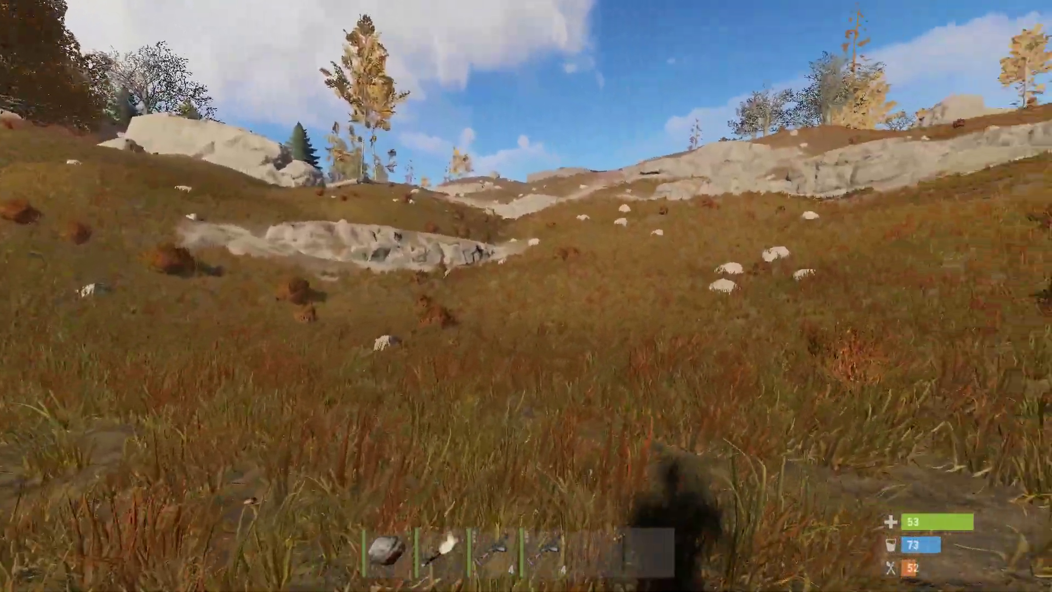
pyautogui.moveTo(526, 296)
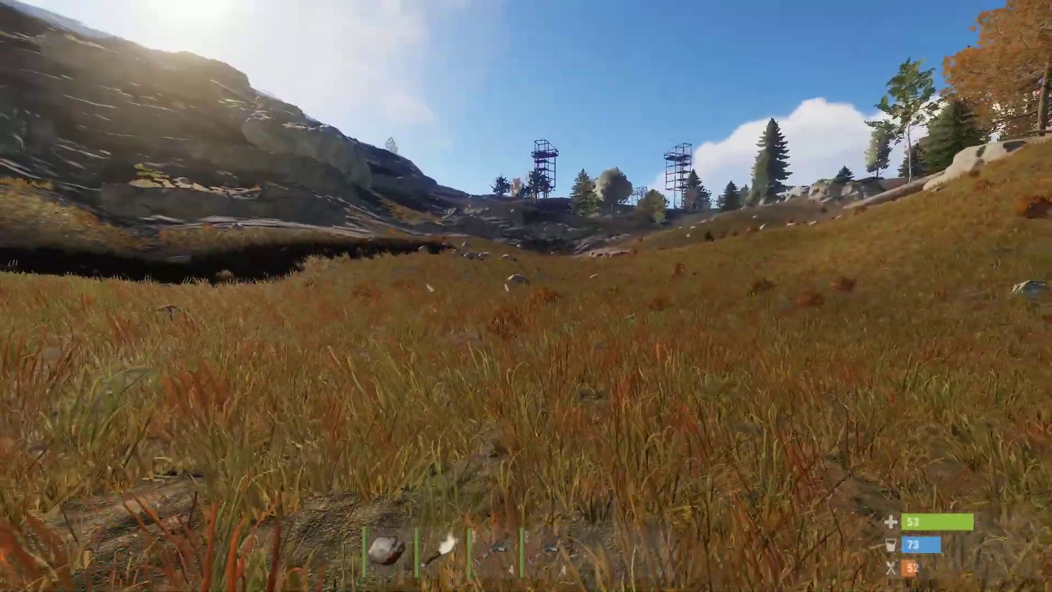